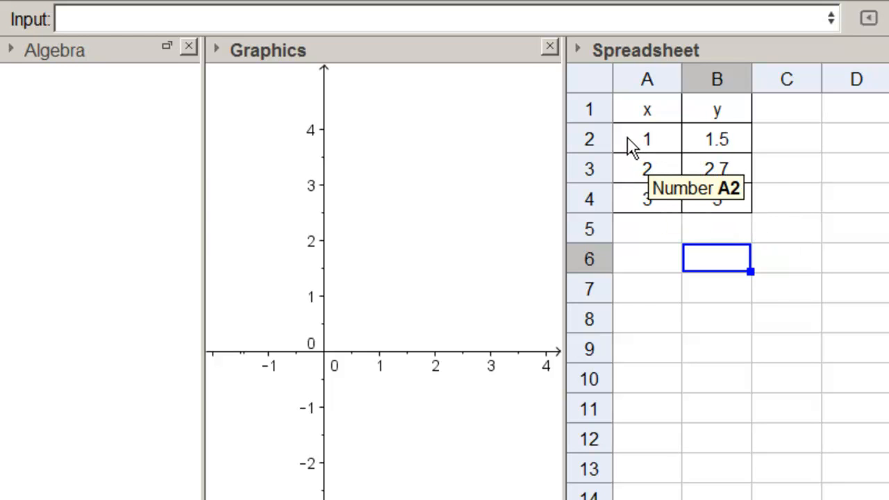
Create a list of points from the x and y values in cells A2:B4.
{"action": "left_click_drag", "start_coordinate": [629, 142], "coordinate": [720, 212]}
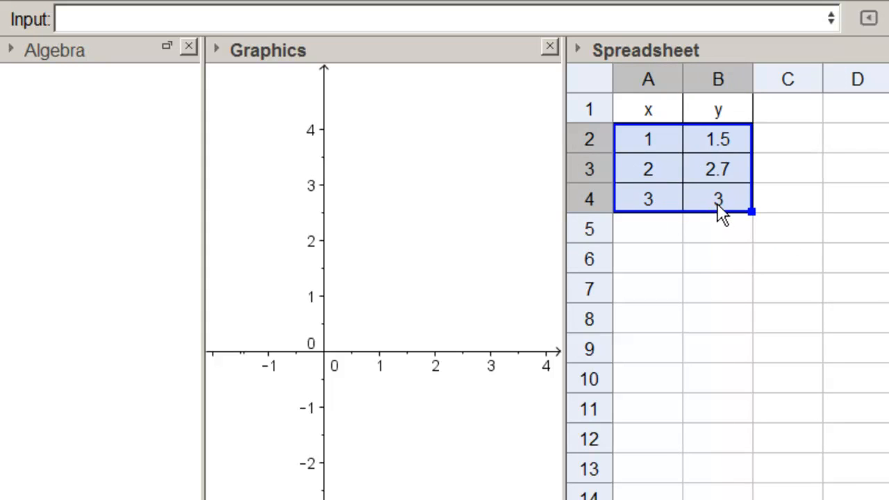
{"action": "right_click", "coordinate": [631, 136]}
{"action": "mouse_move", "coordinate": [675, 418]}
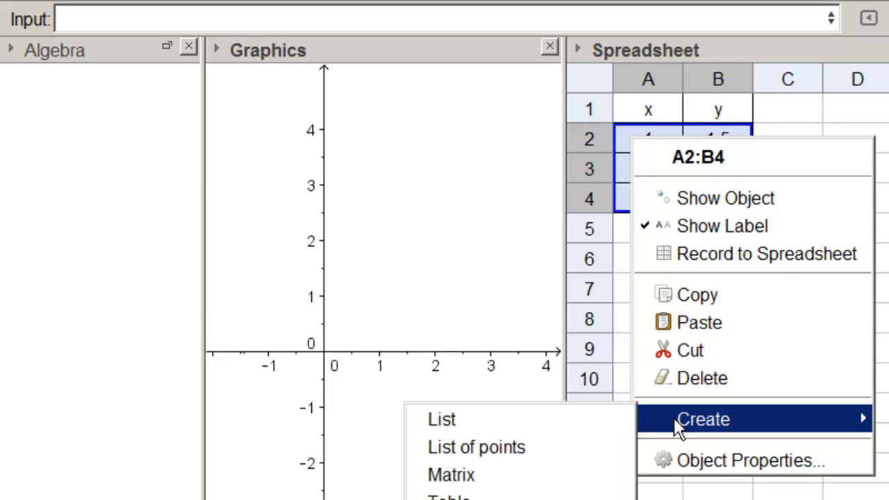
{"action": "left_click", "coordinate": [512, 446]}
{"action": "left_click", "coordinate": [66, 125]}
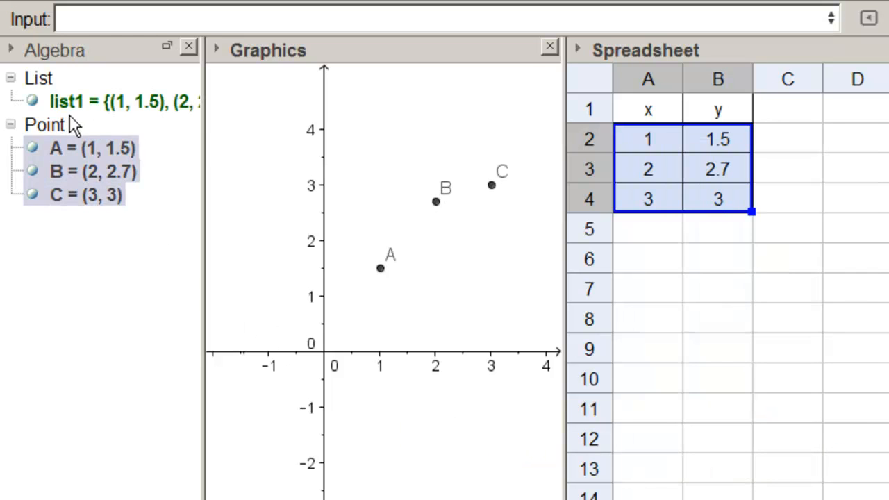
{"action": "left_click", "coordinate": [166, 128]}
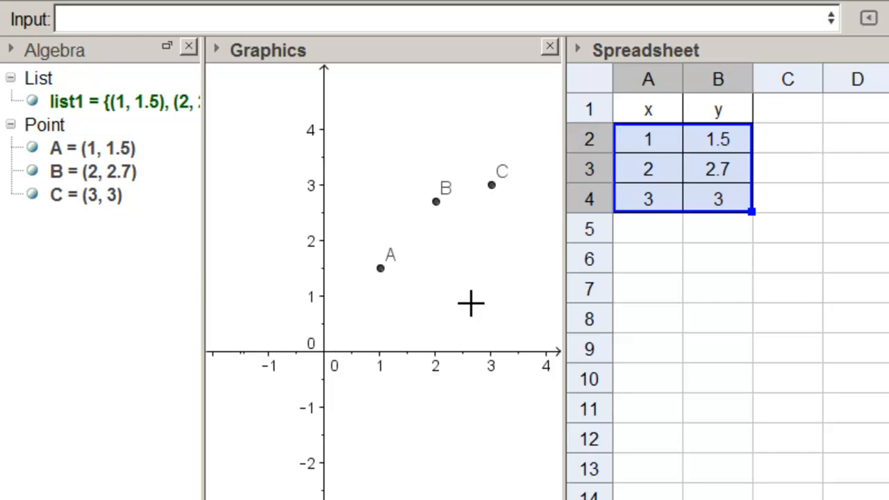
Fit a least-squares line to the points with the command FitLine[list1].
{"action": "left_click", "coordinate": [161, 29]}
{"action": "left_click", "coordinate": [154, 18]}
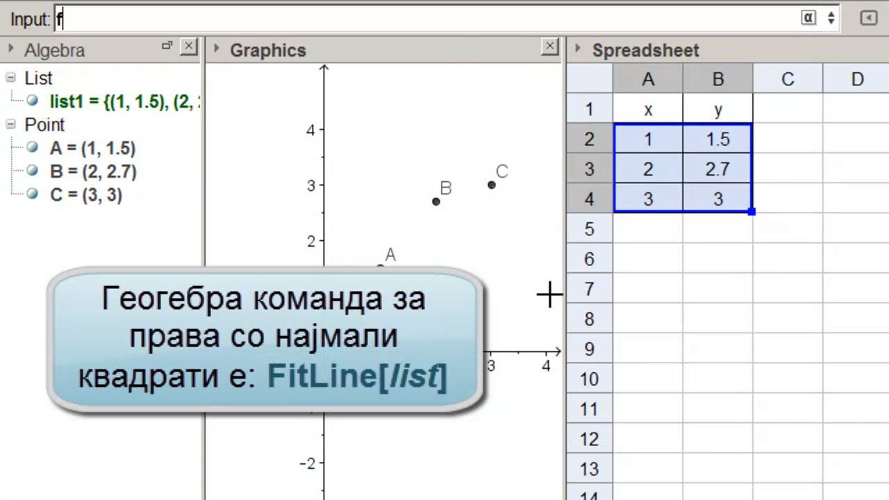
{"action": "type", "text": "fit"}
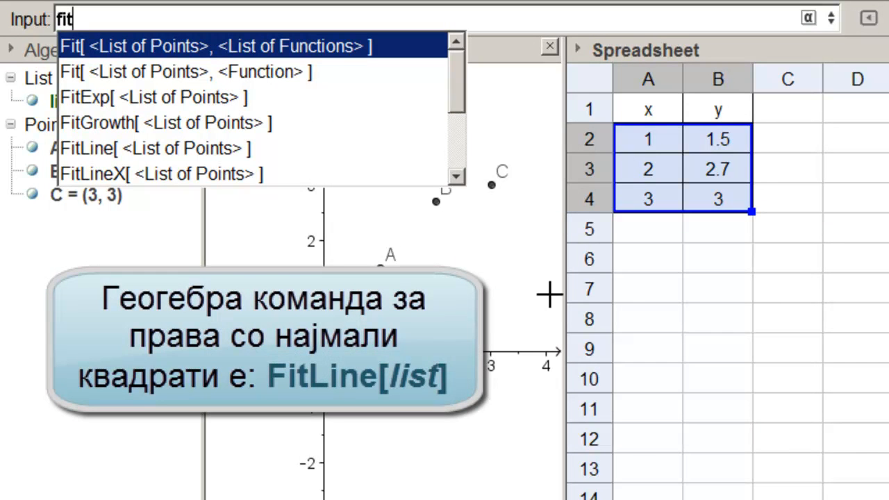
{"action": "key", "text": "Down"}
{"action": "key", "text": "Down"}
{"action": "key", "text": "Down"}
{"action": "key", "text": "Down"}
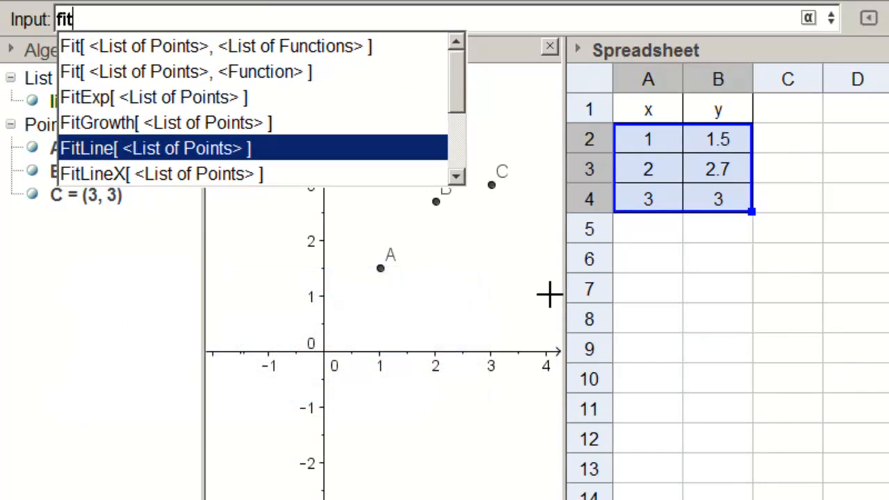
{"action": "key", "text": "Return"}
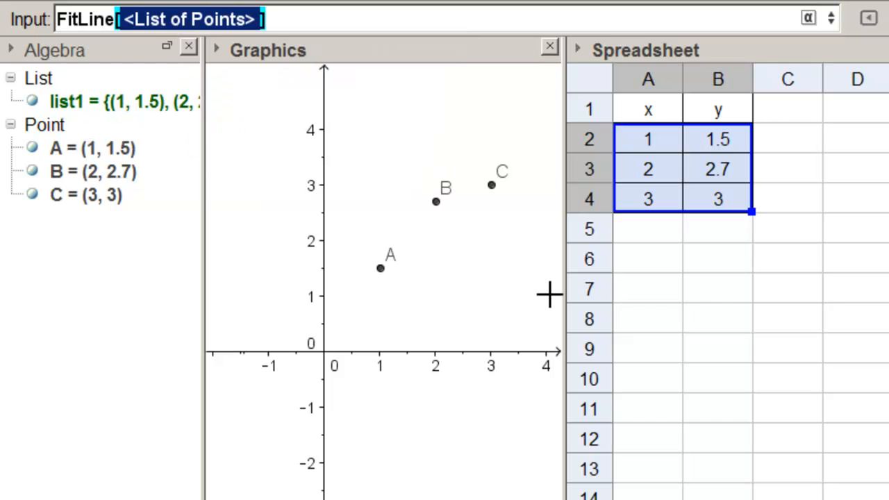
{"action": "type", "text": "list1"}
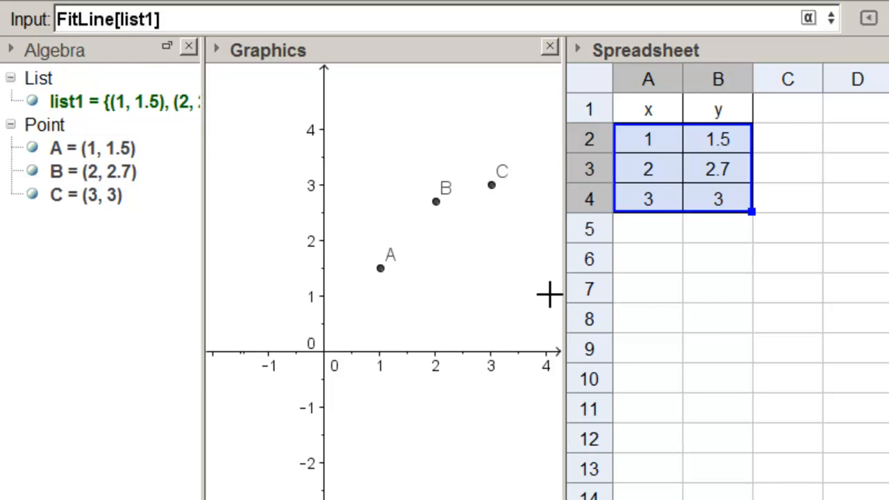
{"action": "key", "text": "Return"}
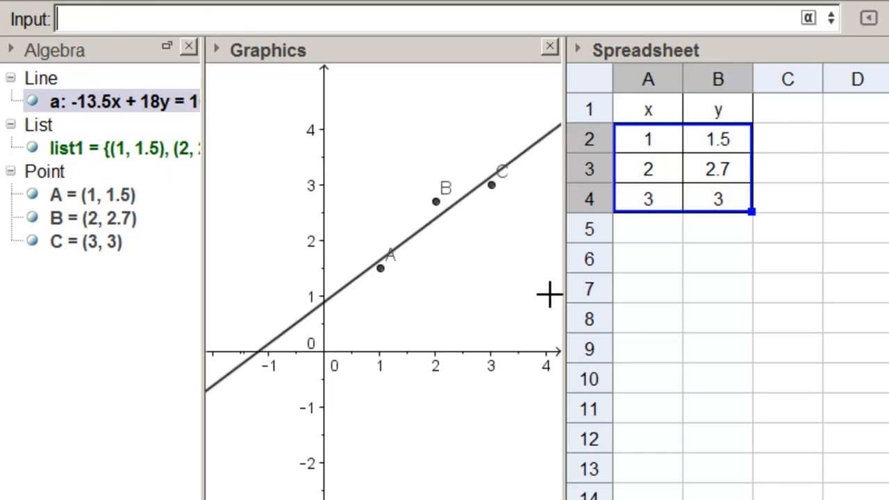
Display the fitted line's equation in the form y = m x + b.
{"action": "mouse_move", "coordinate": [71, 101]}
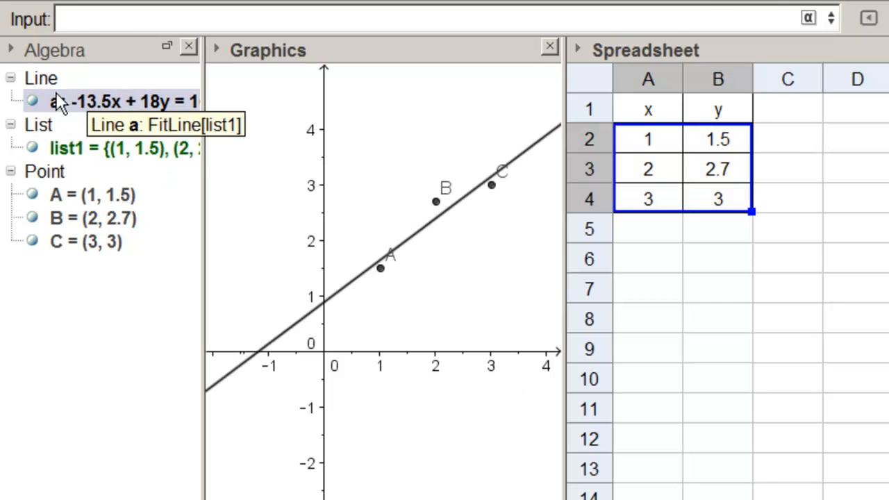
{"action": "right_click", "coordinate": [115, 100]}
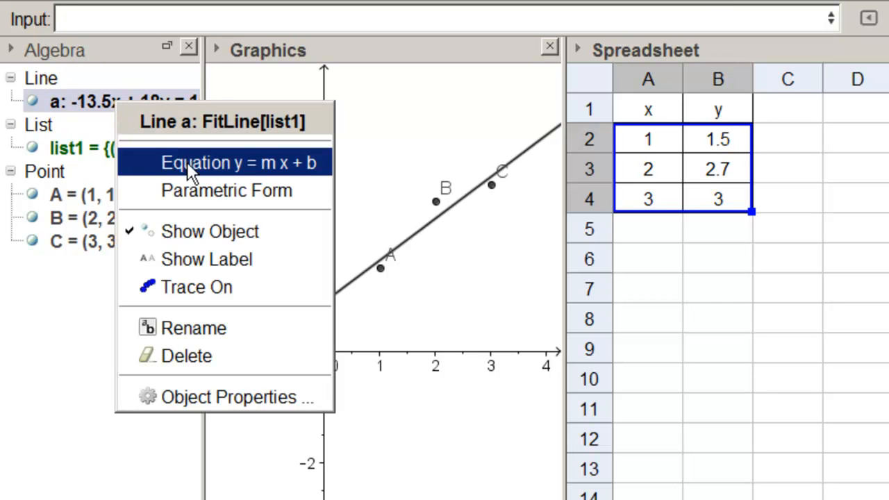
{"action": "left_click", "coordinate": [237, 170]}
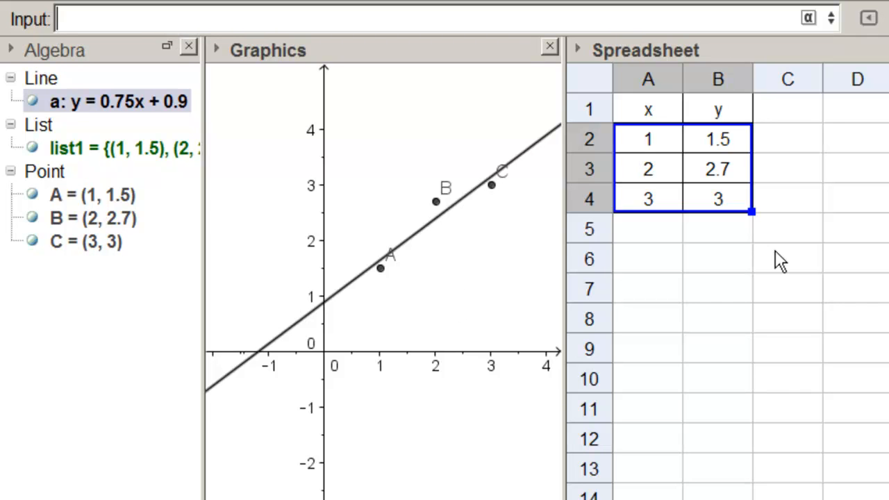
Enter =a(A2) in cell C2 to evaluate the fitted line, and fill the formula down to C4.
{"action": "left_click", "coordinate": [744, 150]}
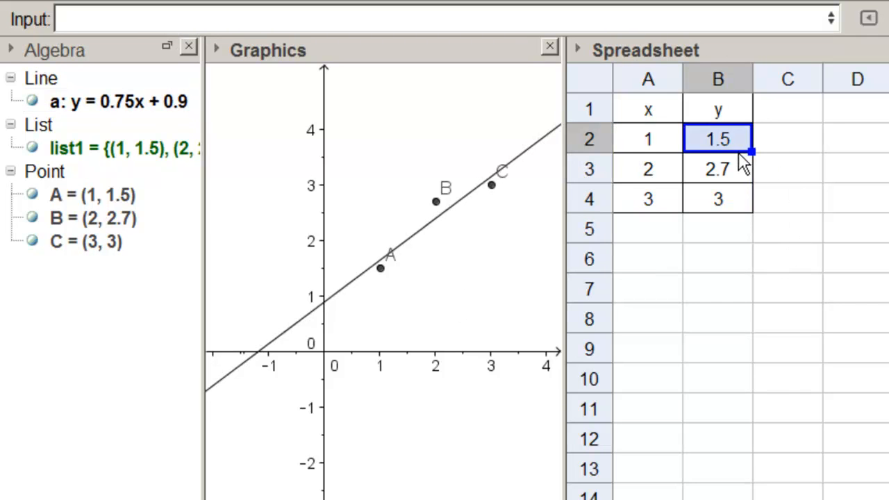
{"action": "left_click", "coordinate": [740, 170]}
{"action": "left_click", "coordinate": [738, 203]}
{"action": "left_click", "coordinate": [799, 148]}
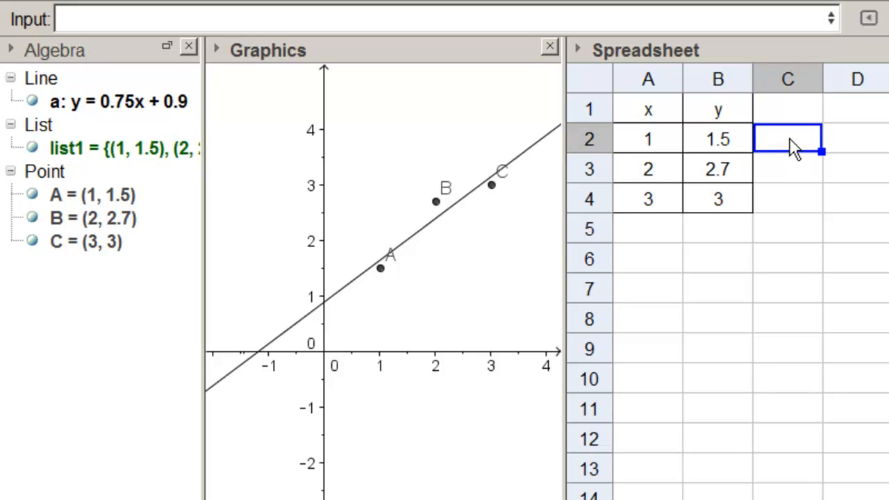
{"action": "type", "text": "="}
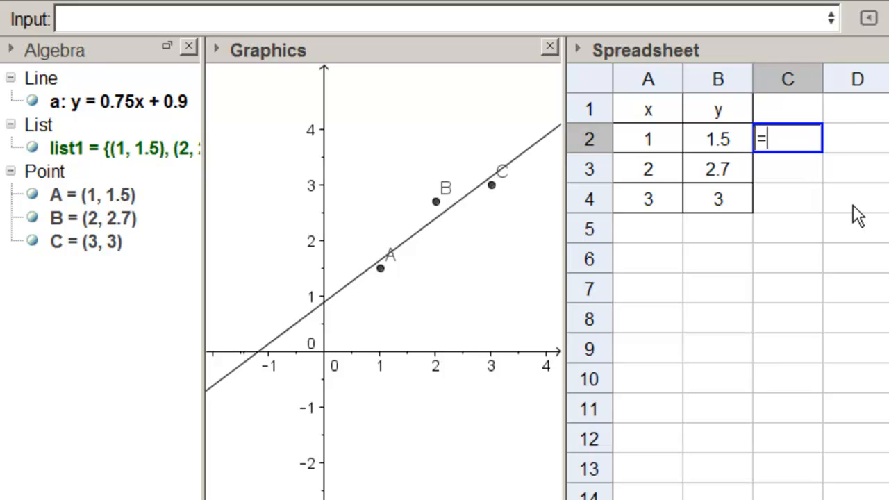
{"action": "type", "text": "a"}
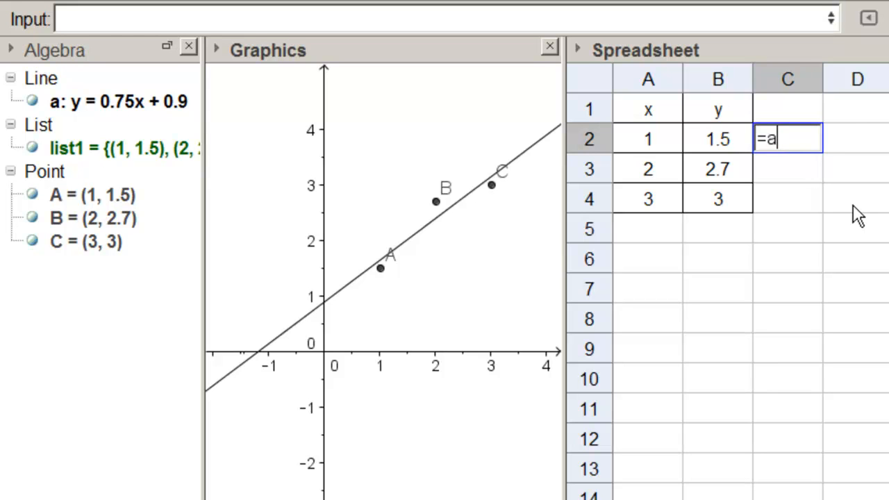
{"action": "type", "text": "(A2"}
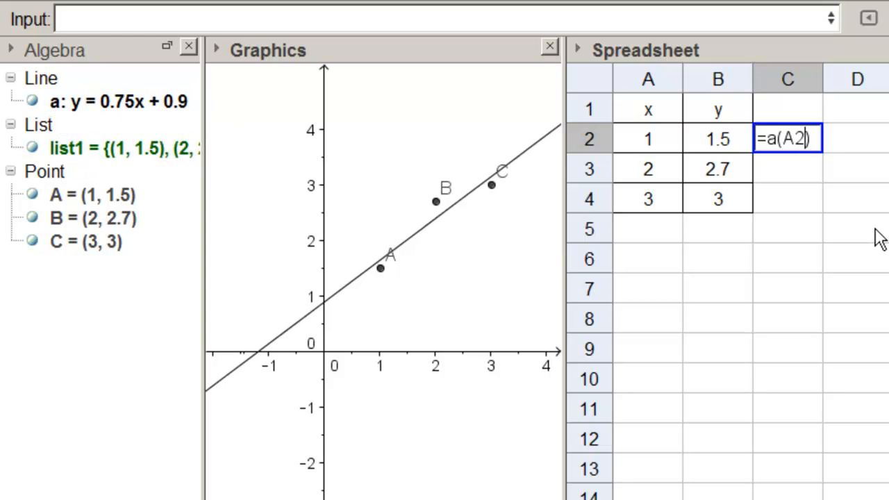
{"action": "key", "text": "Return"}
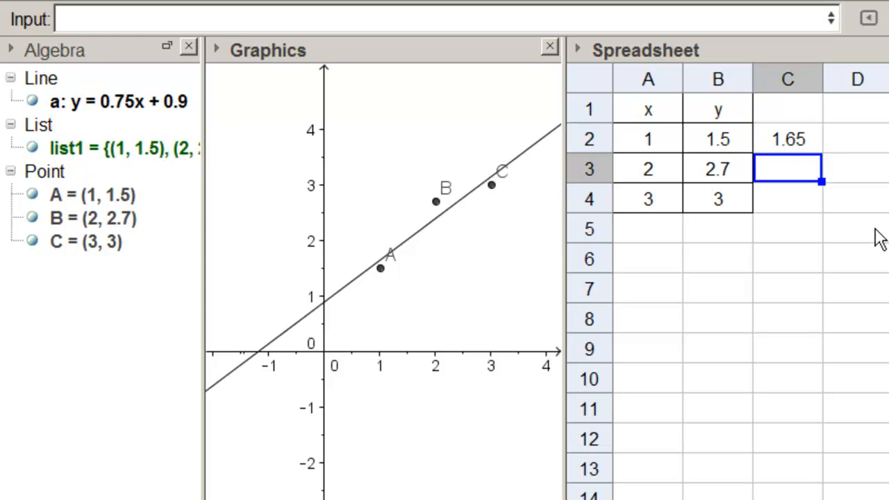
{"action": "left_click", "coordinate": [813, 147]}
{"action": "left_click_drag", "start_coordinate": [820, 151], "coordinate": [831, 205]}
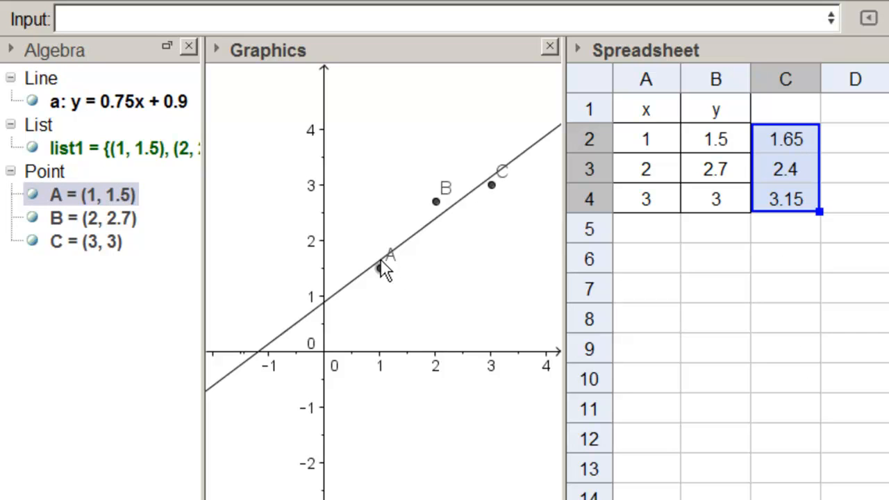
Enter the squared deviation formula =(C2-B2)^2 in cell D2 and fill it down to D4.
{"action": "mouse_move", "coordinate": [383, 268]}
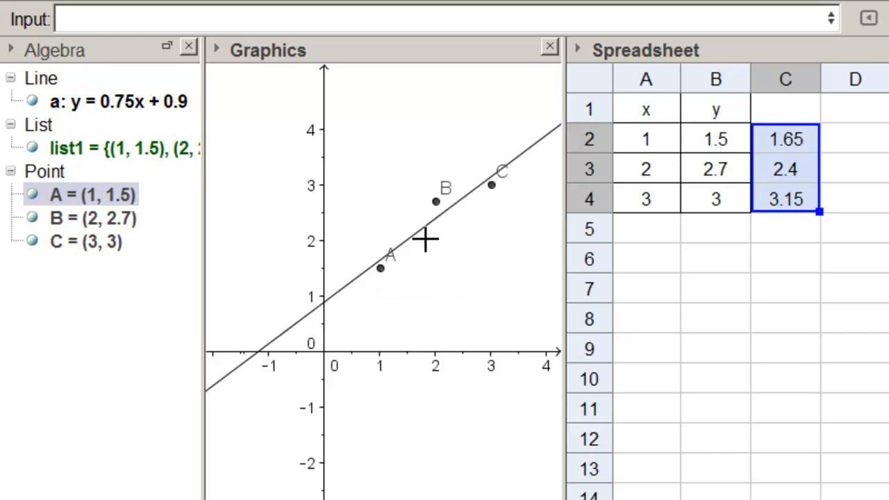
{"action": "mouse_move", "coordinate": [434, 220]}
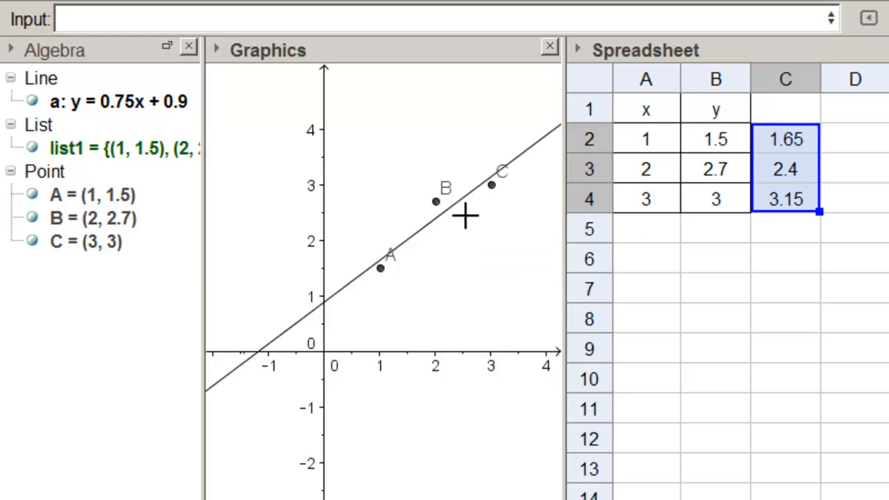
{"action": "mouse_move", "coordinate": [490, 188]}
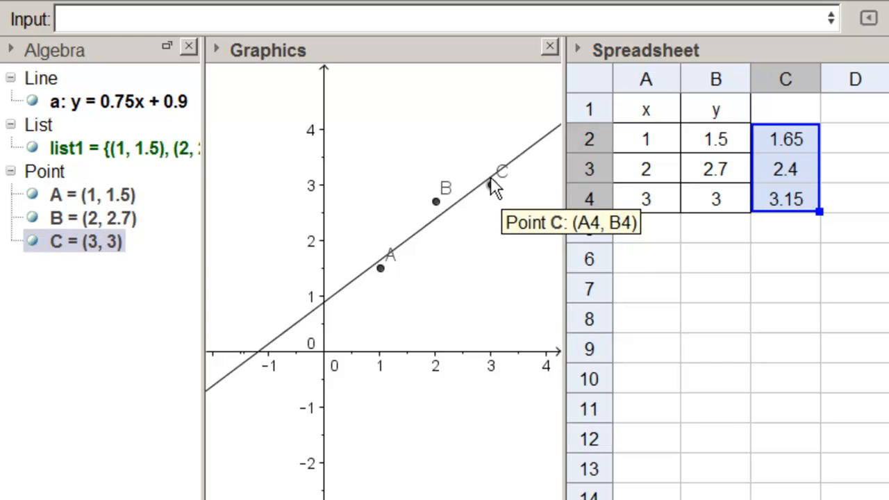
{"action": "left_click", "coordinate": [841, 147]}
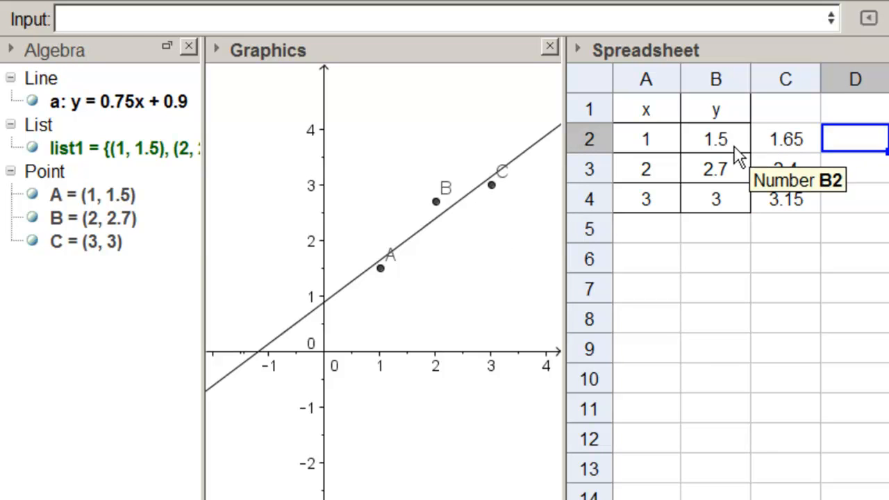
{"action": "type", "text": "="}
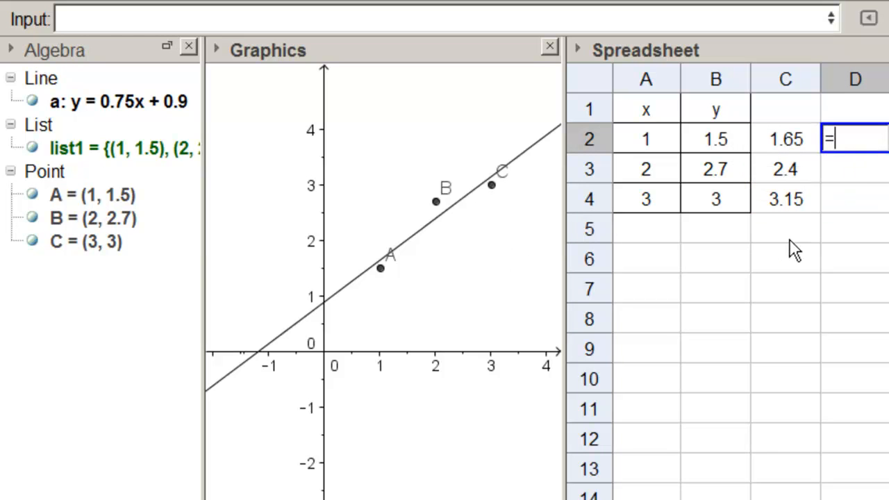
{"action": "type", "text": "("}
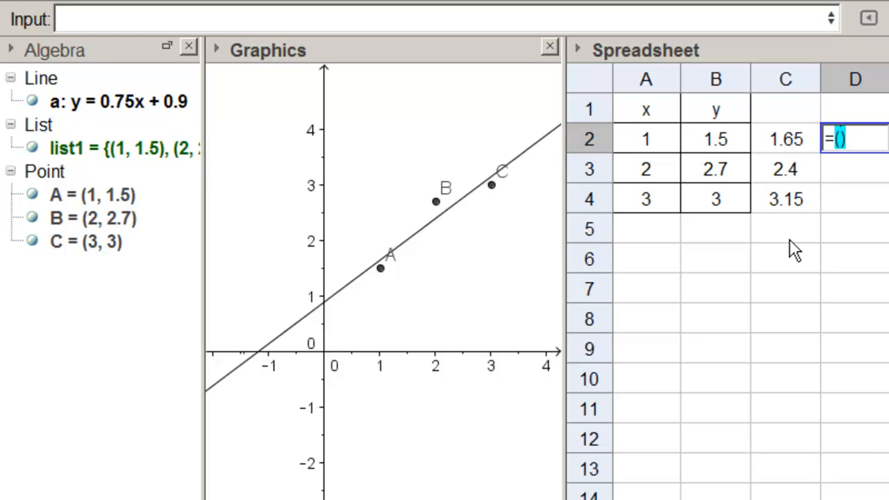
{"action": "type", "text": "C2-"}
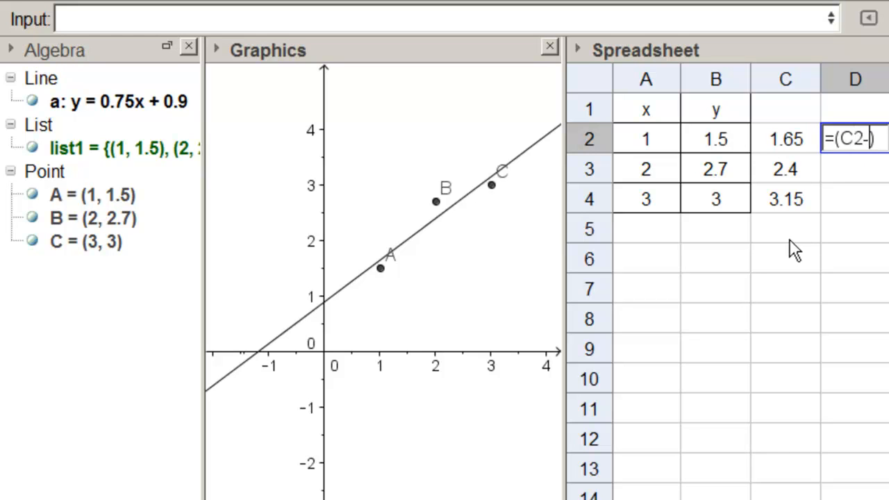
{"action": "type", "text": "B2"}
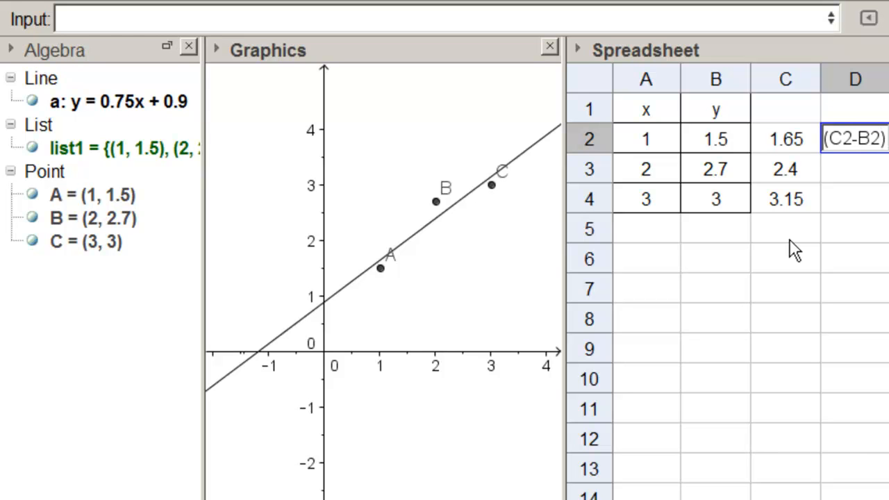
{"action": "key", "text": "Right"}
{"action": "type", "text": "^2"}
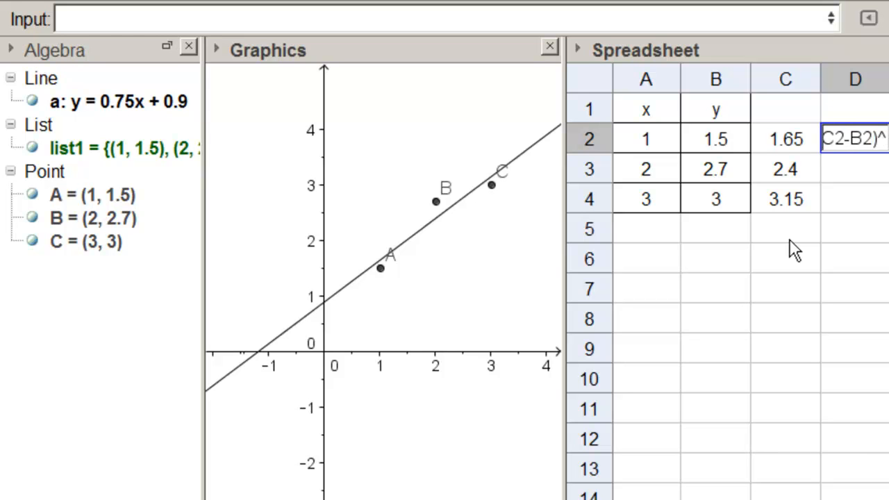
{"action": "key", "text": "Return"}
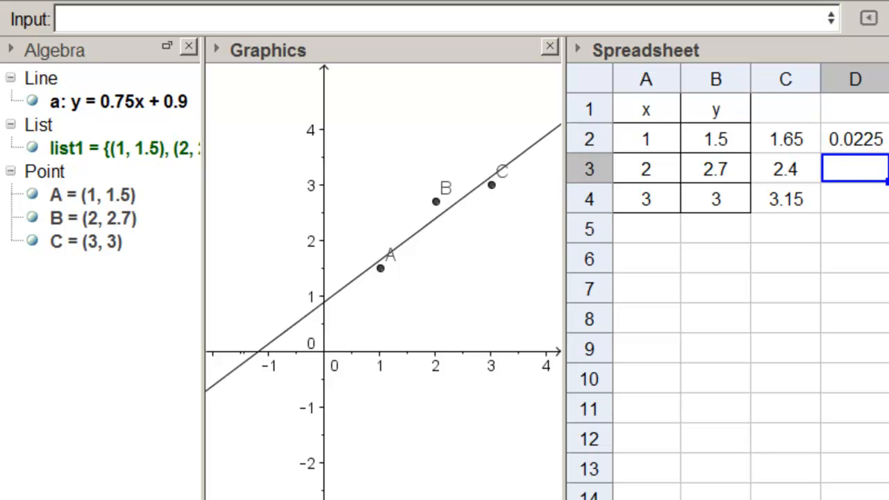
{"action": "left_click", "coordinate": [865, 147]}
{"action": "left_click_drag", "start_coordinate": [884, 153], "coordinate": [883, 205]}
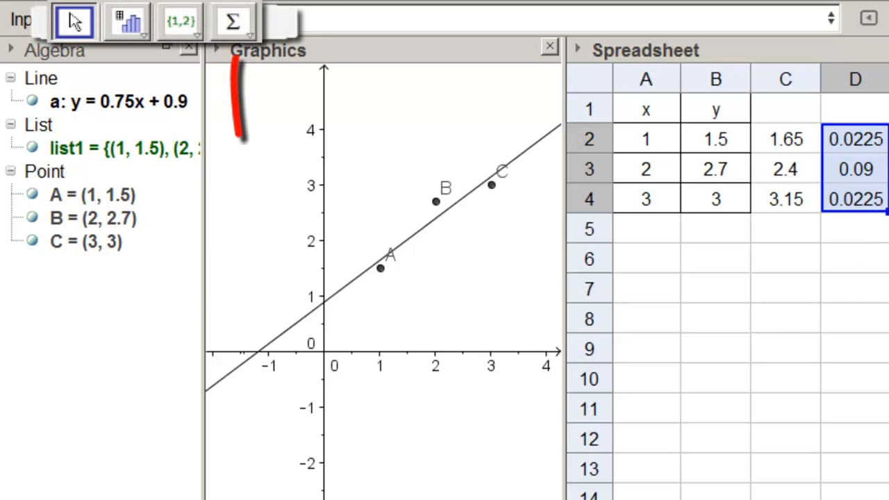
Sum the squared deviations D2:D4 into cell D5 and label the total S in cell C5.
{"action": "left_click", "coordinate": [233, 22]}
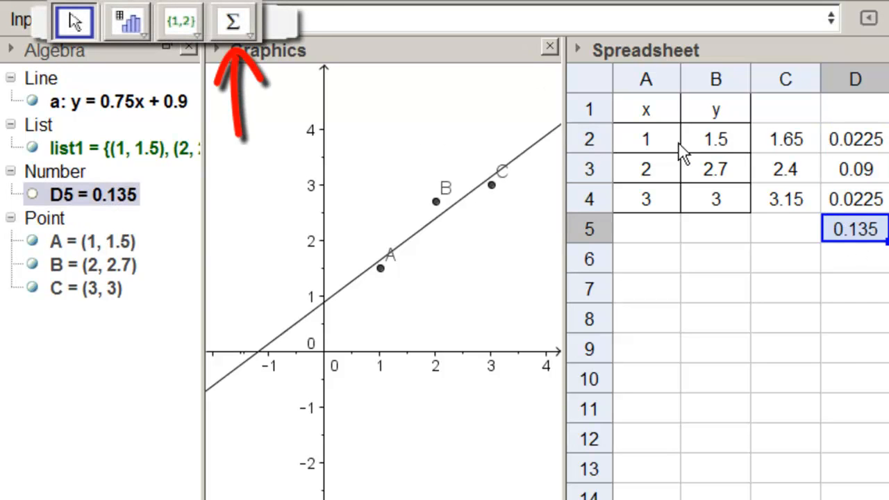
{"action": "mouse_move", "coordinate": [849, 230]}
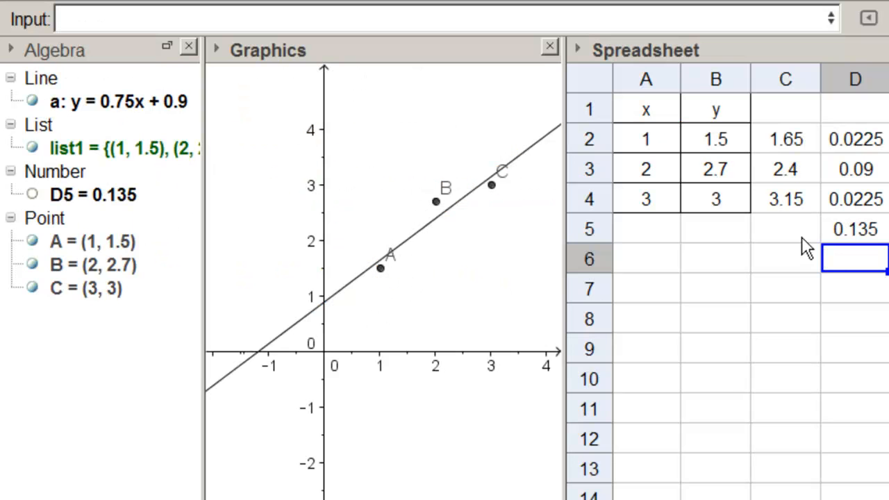
{"action": "left_click", "coordinate": [803, 238]}
{"action": "type", "text": "S"}
{"action": "key", "text": "Return"}
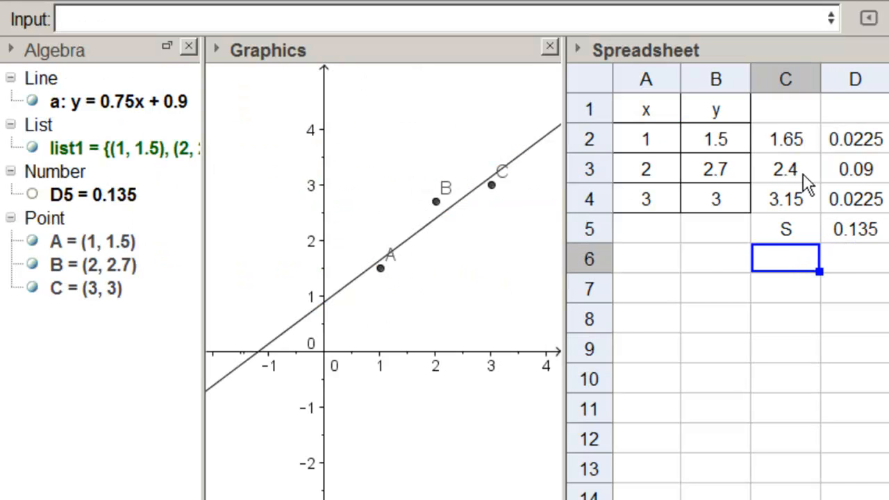
Enter the standard error formula =sqrt(D5/(3-2)) in cell D6.
{"action": "left_click", "coordinate": [839, 268]}
{"action": "type", "text": "=sqrt("}
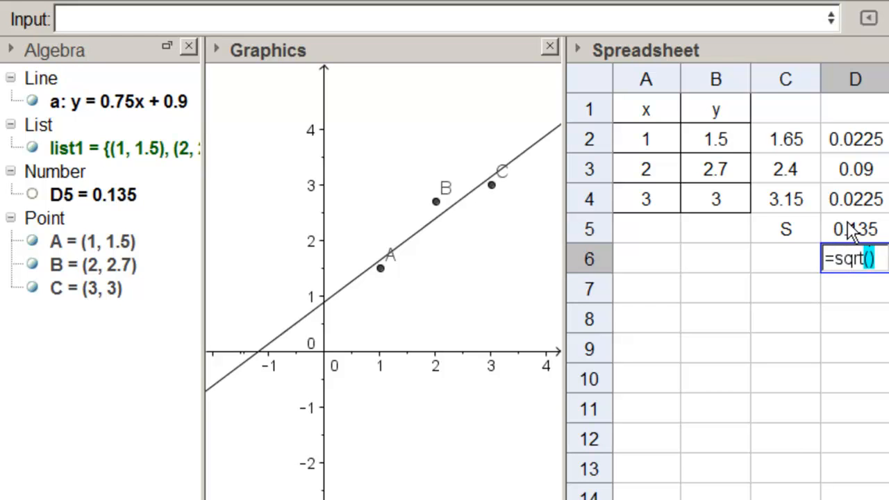
{"action": "type", "text": "D"}
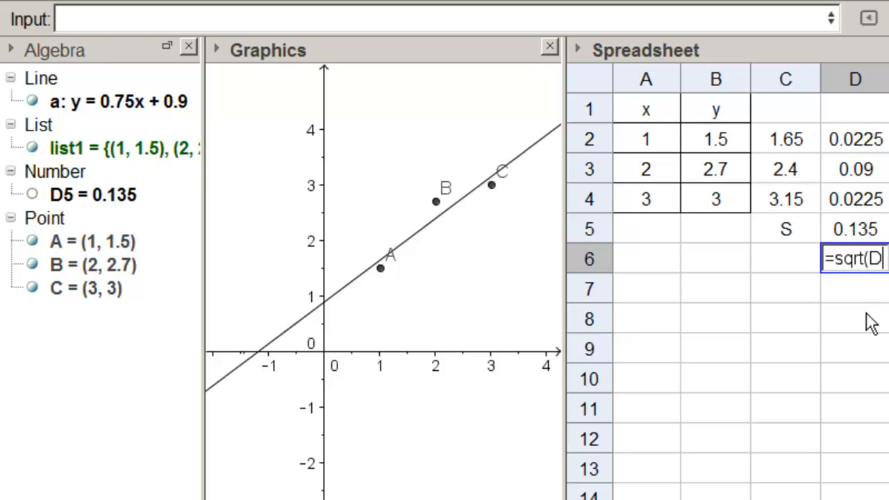
{"action": "type", "text": "5/("}
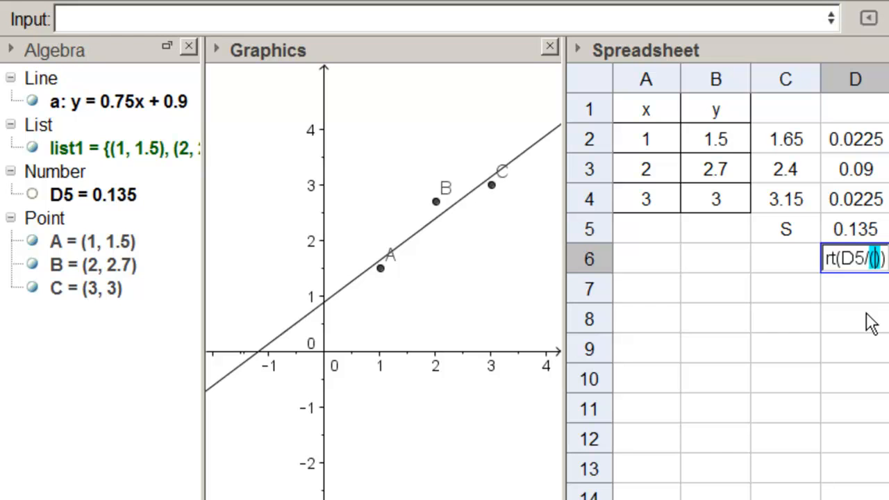
{"action": "type", "text": "3-2"}
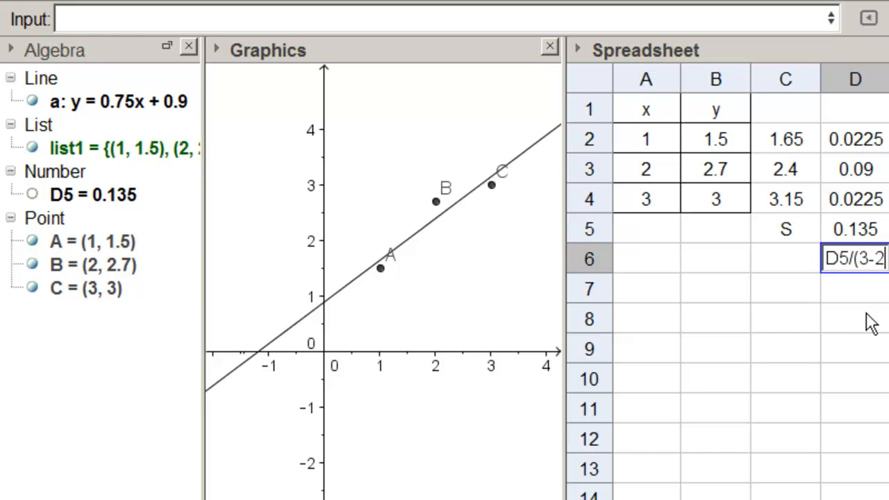
{"action": "type", "text": ")"}
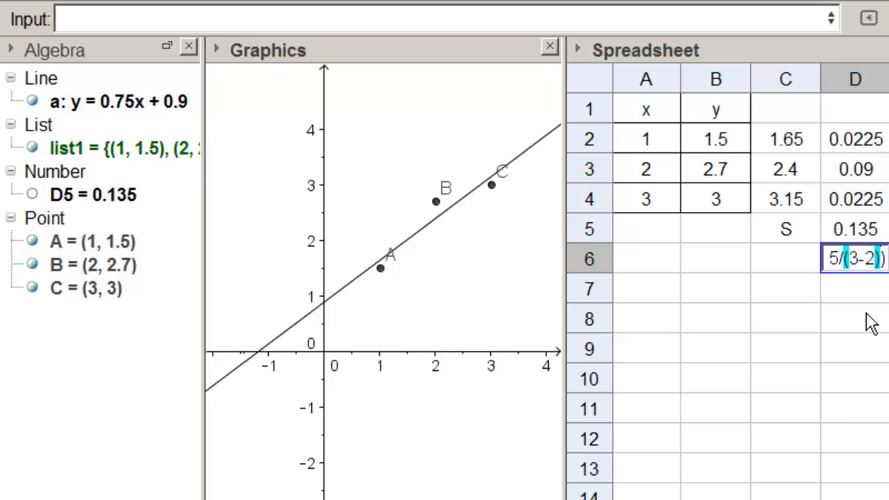
{"action": "key", "text": "Return"}
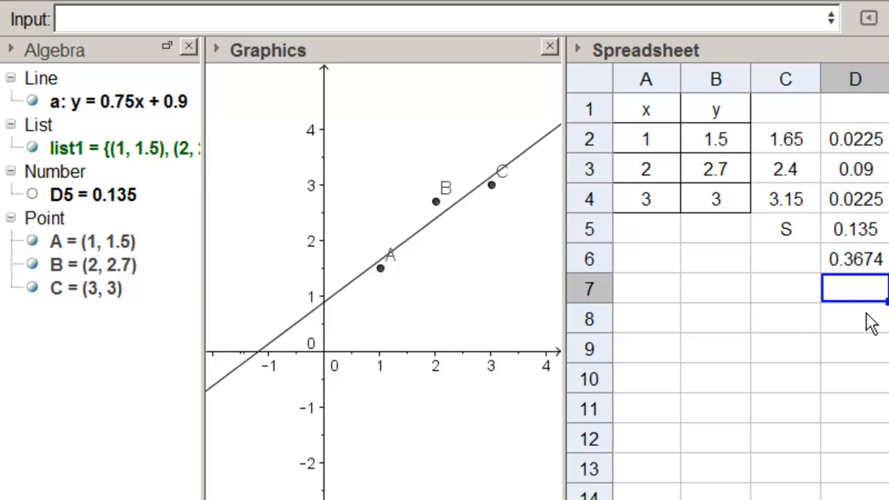
{"action": "left_click", "coordinate": [855, 268]}
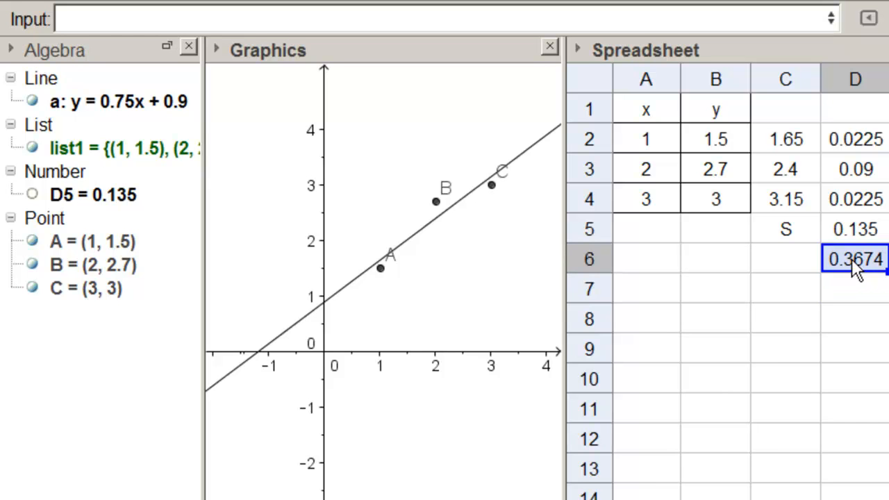
Insert the Greek letter σ in the input field and copy it into cell C6 as the label.
{"action": "left_click", "coordinate": [794, 266]}
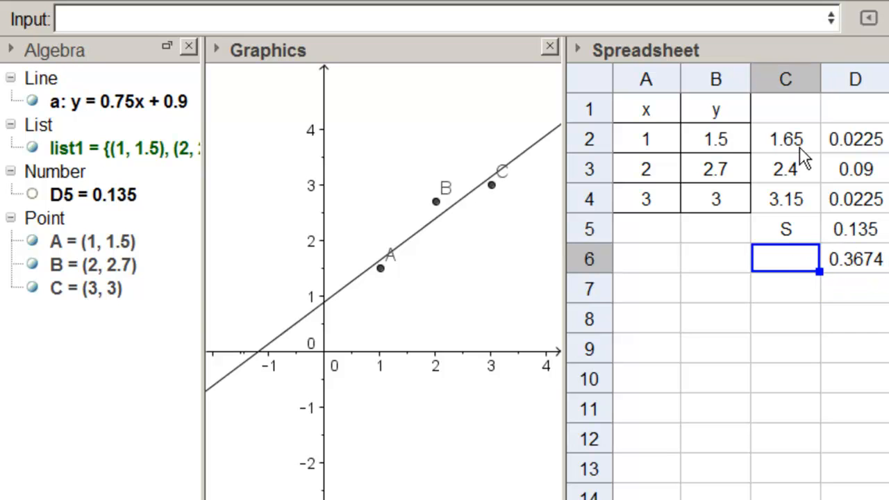
{"action": "left_click", "coordinate": [779, 20]}
{"action": "left_click", "coordinate": [808, 19]}
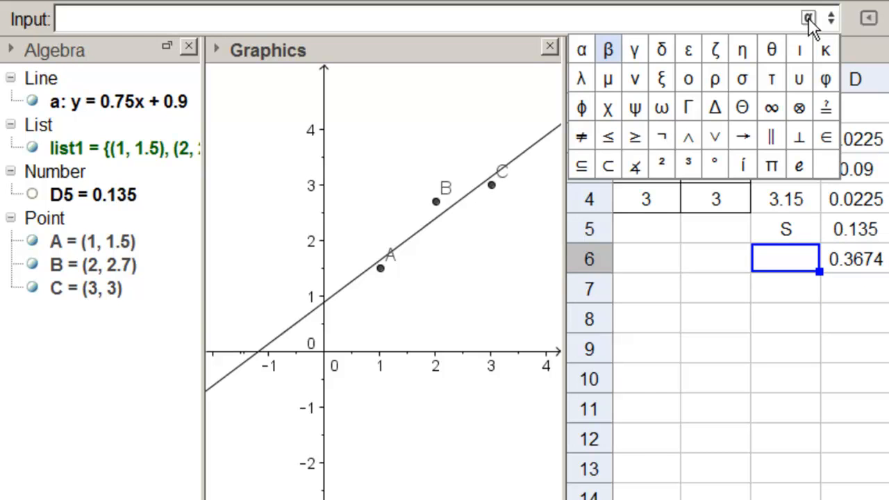
{"action": "left_click", "coordinate": [745, 80]}
{"action": "double_click", "coordinate": [62, 20]}
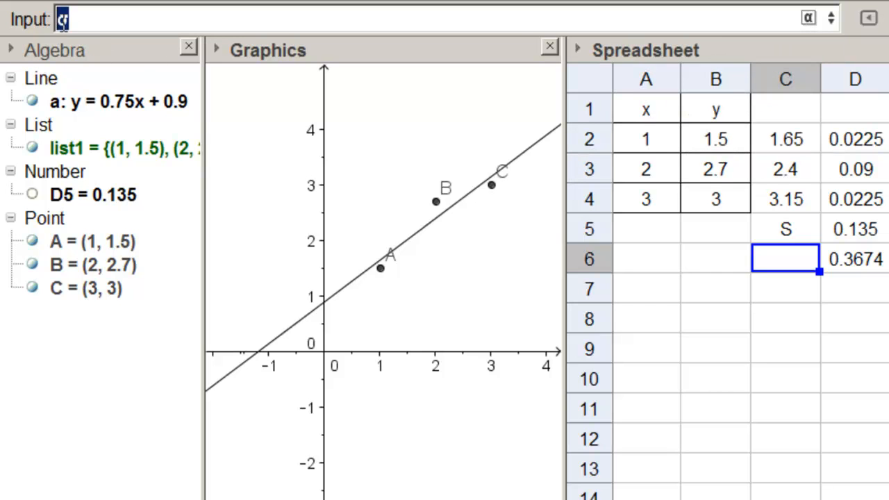
{"action": "left_click", "coordinate": [781, 269]}
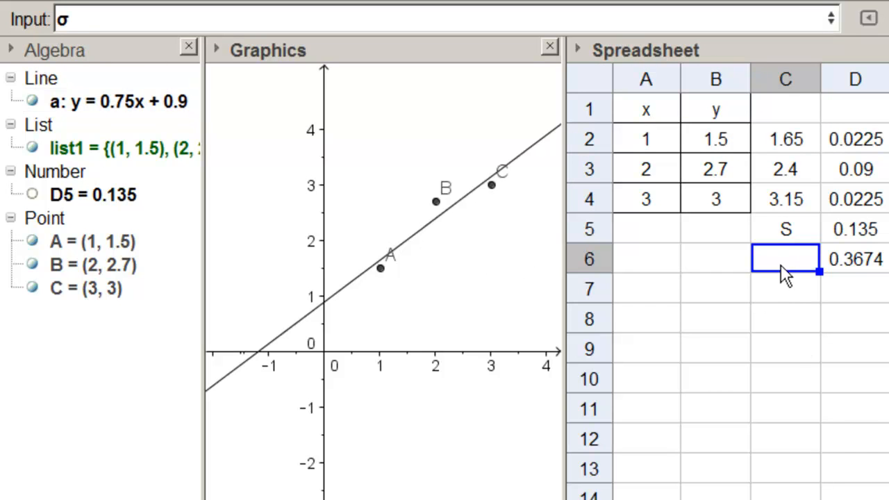
{"action": "left_click", "coordinate": [792, 291]}
Add borders to cells C6 and D6 and make their contents bold.
{"action": "left_click_drag", "start_coordinate": [797, 267], "coordinate": [854, 258]}
{"action": "left_click", "coordinate": [579, 49]}
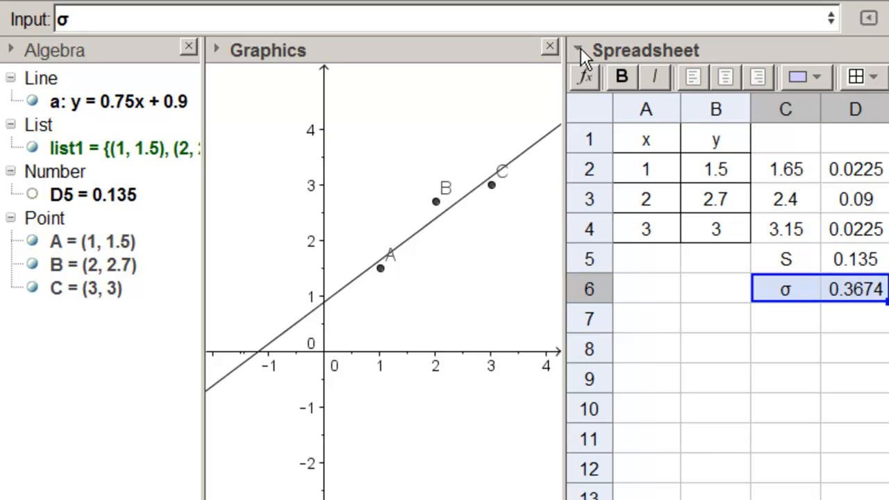
{"action": "left_click", "coordinate": [861, 75]}
{"action": "left_click", "coordinate": [817, 357]}
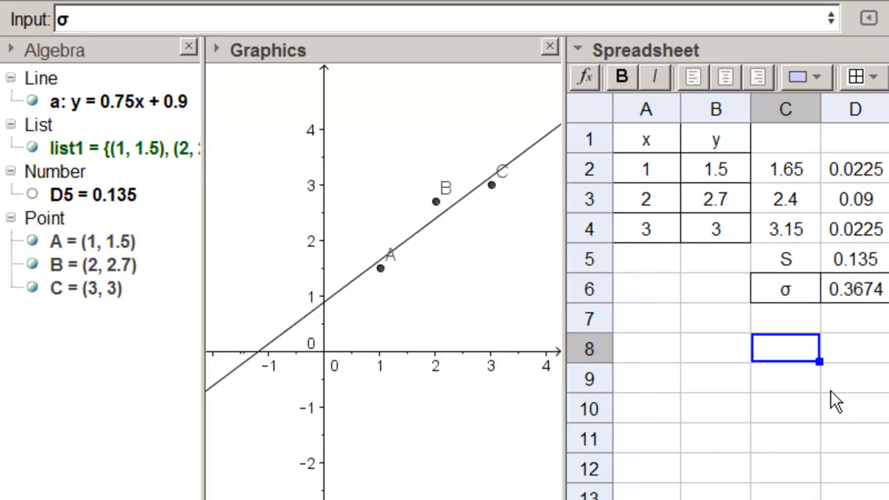
{"action": "left_click_drag", "start_coordinate": [786, 288], "coordinate": [854, 290]}
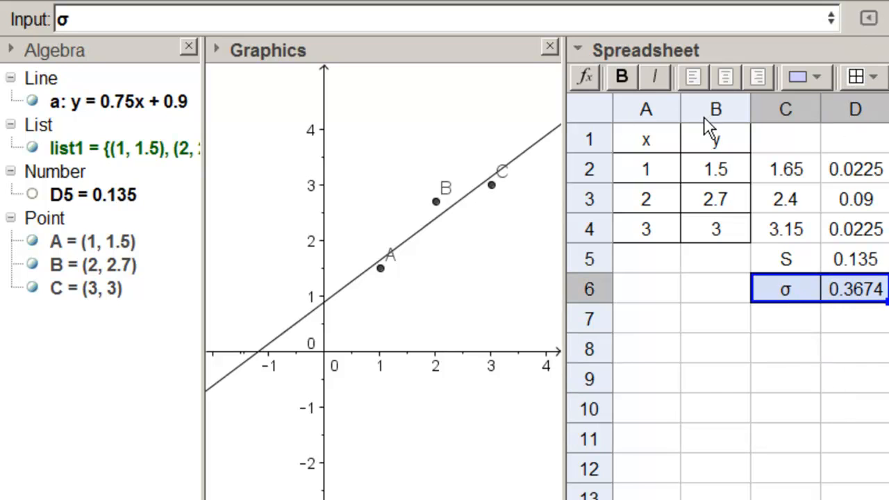
{"action": "left_click", "coordinate": [624, 77]}
{"action": "left_click", "coordinate": [765, 324]}
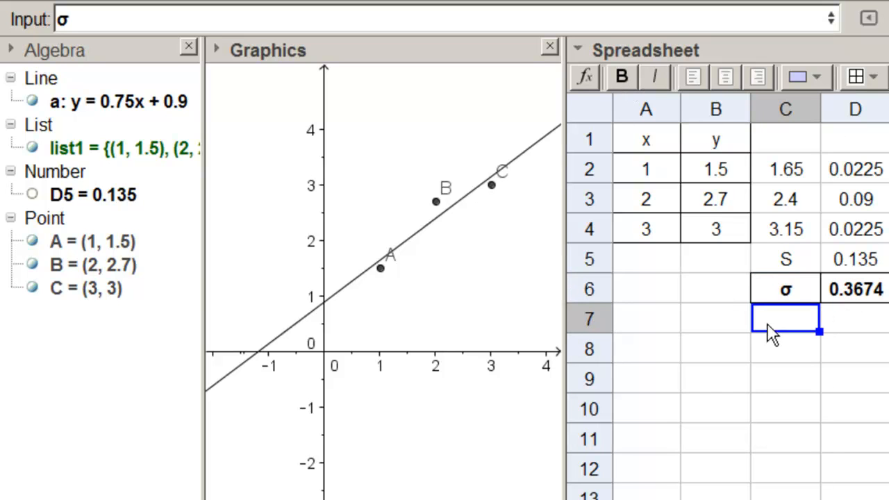